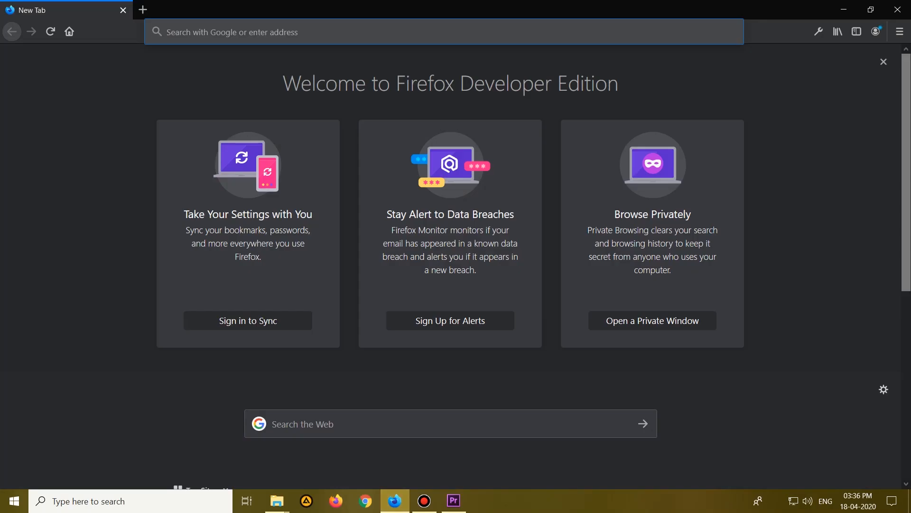
Step: Search the web for "download vmware" and open VMware's Download VMware Workstation Pro page
type("do")
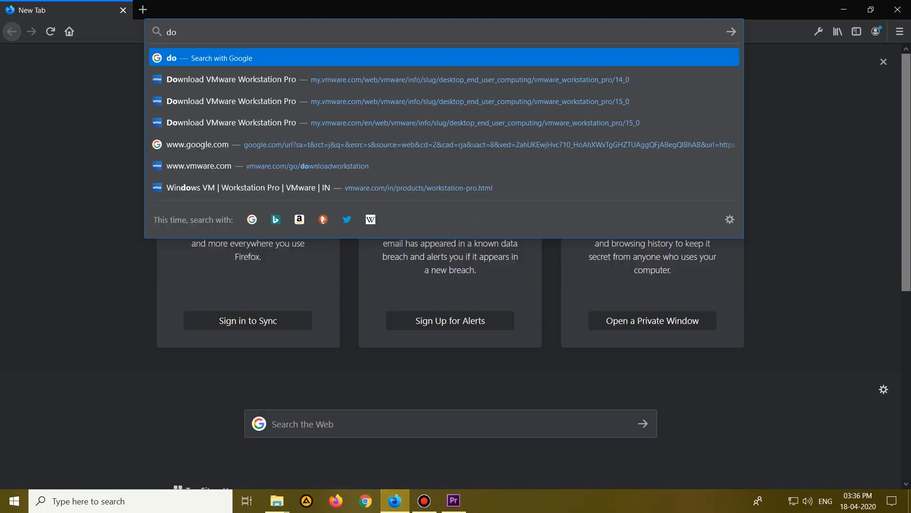
type("wnload vmware")
key("Return")
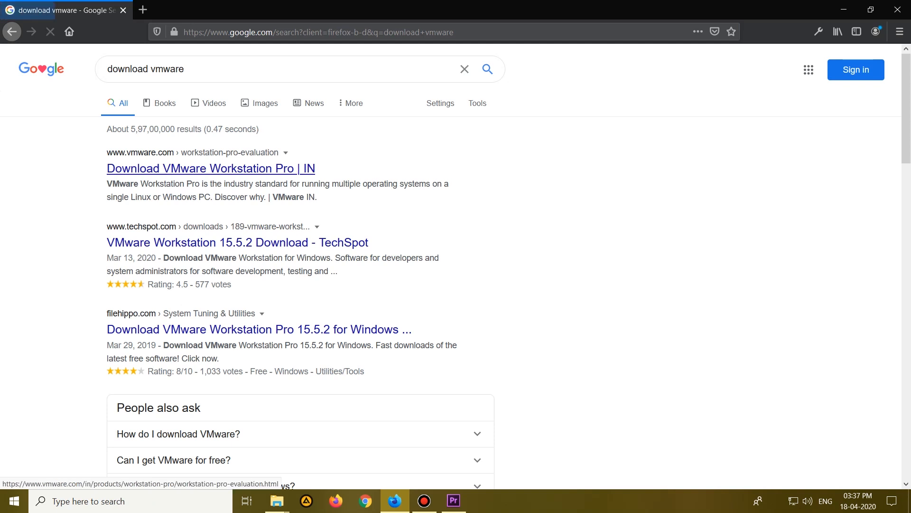
left_click(209, 169)
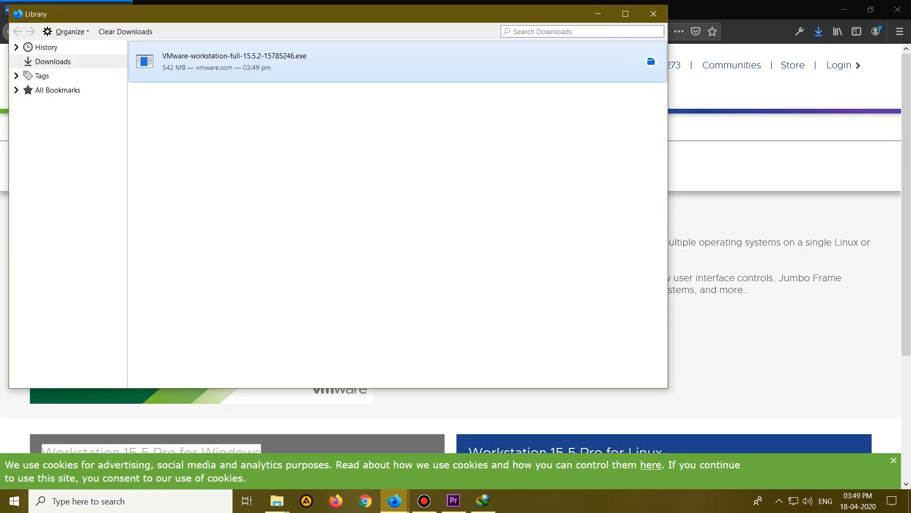
Step: Run the downloaded VMware-workstation-full-15.5.2-15785246.exe installer and accept its license agreement
left_click(651, 61)
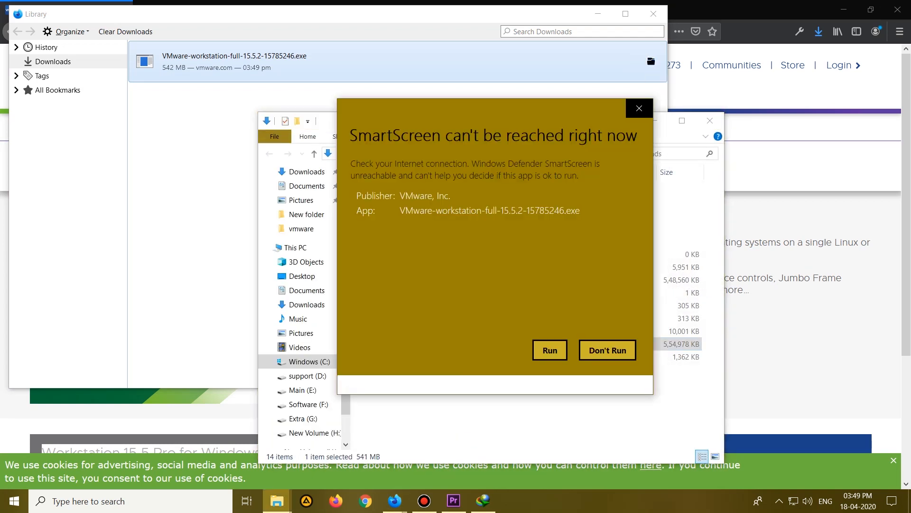
key("Return")
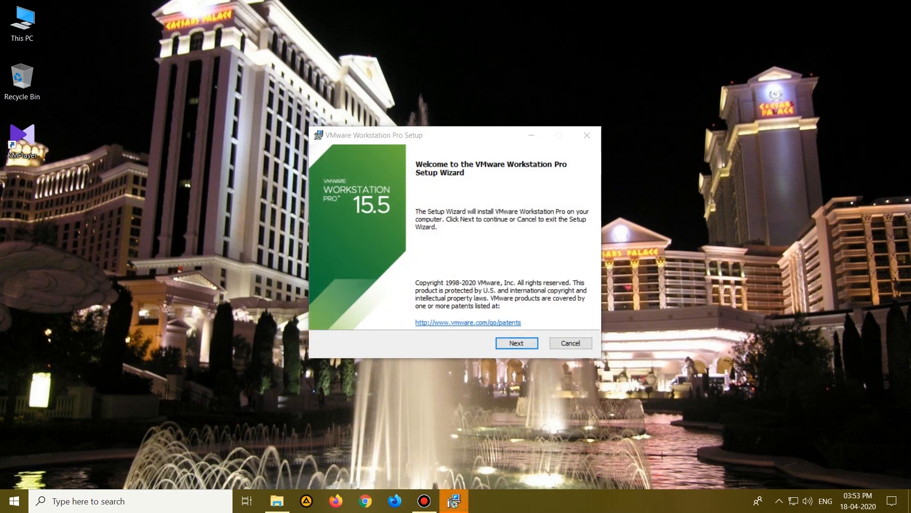
left_click(517, 343)
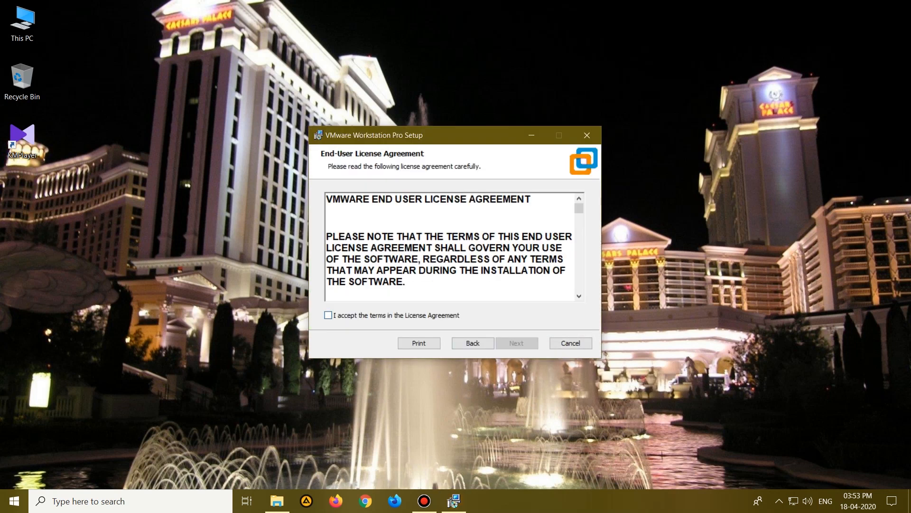
left_click(328, 315)
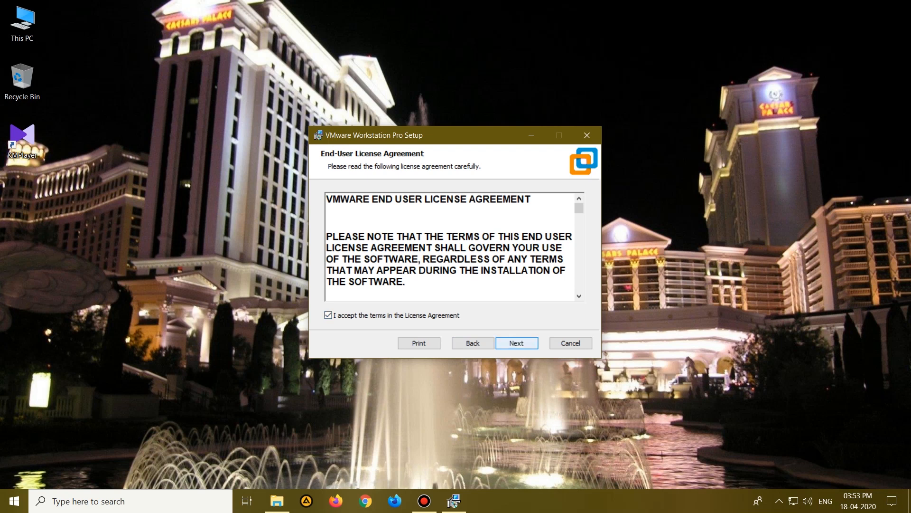
left_click(517, 343)
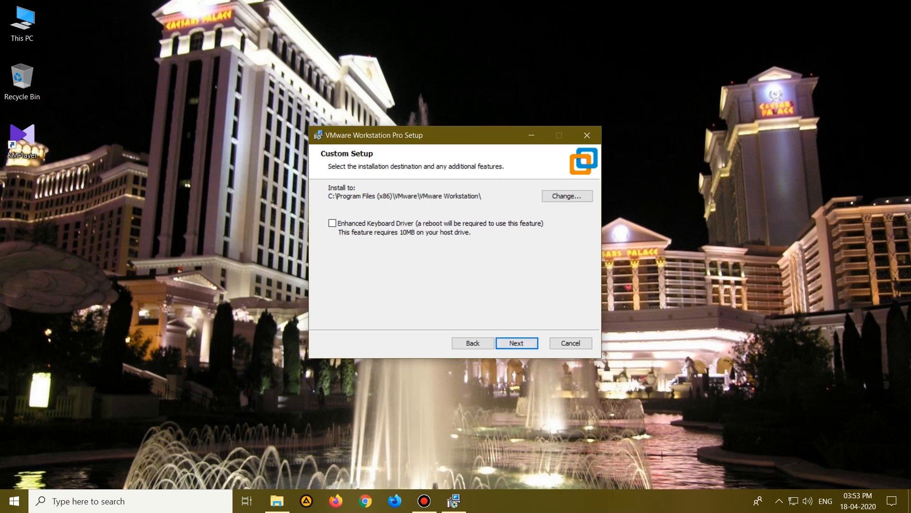
Step: Include the Enhanced Keyboard Driver, and turn off startup update checks and the VMware Customer Experience Improvement Program
left_click(332, 223)
left_click(517, 343)
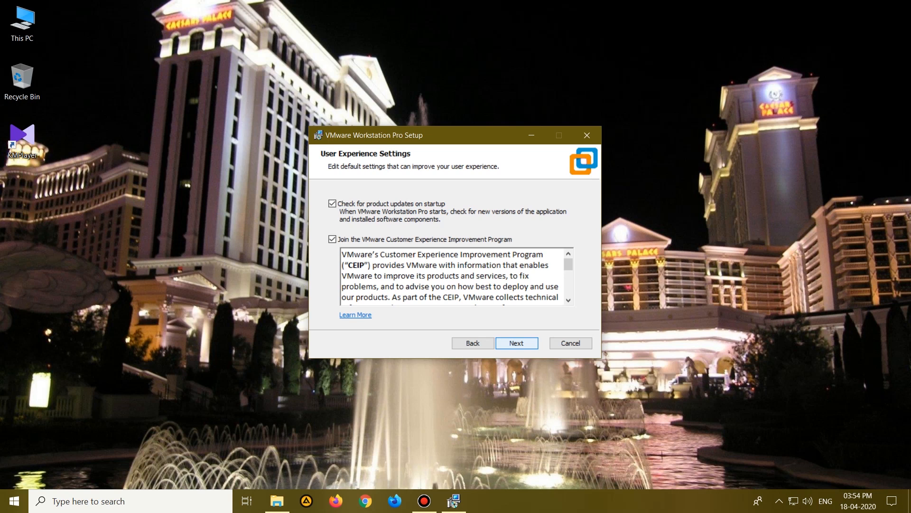
left_click(332, 204)
left_click(332, 240)
left_click(517, 343)
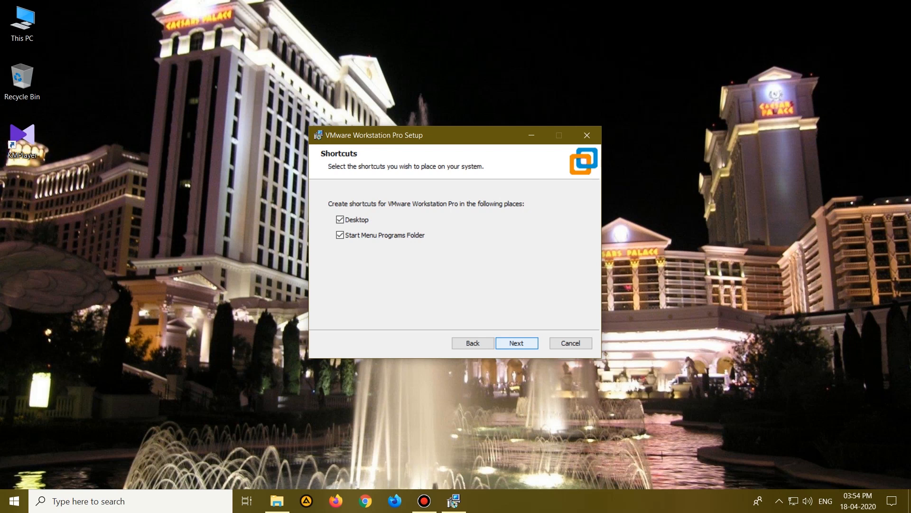
Step: Keep the Desktop and Start Menu shortcuts, install VMware Workstation Pro and finish the setup wizard
key("Return")
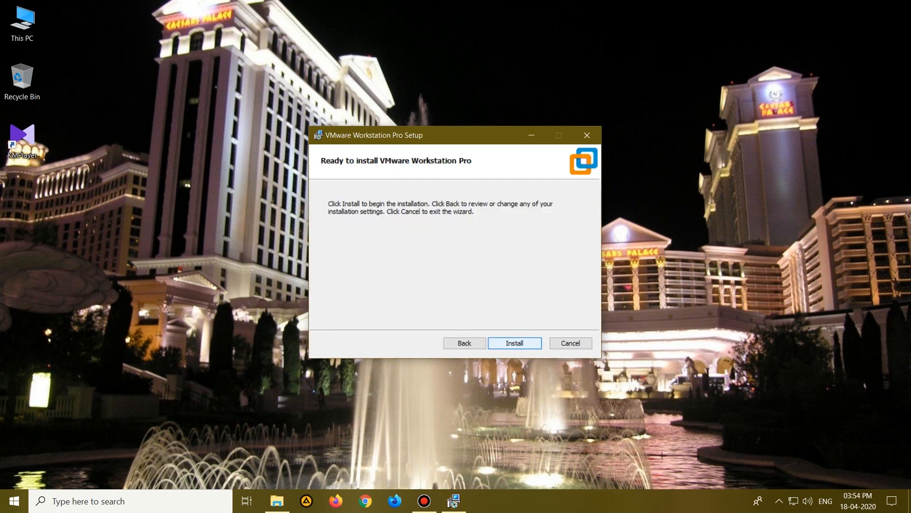
key("Return")
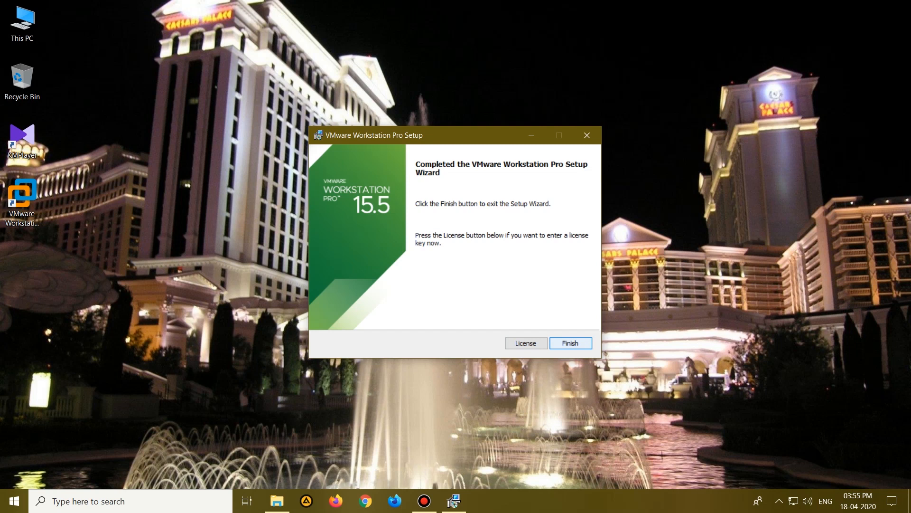
key("Return")
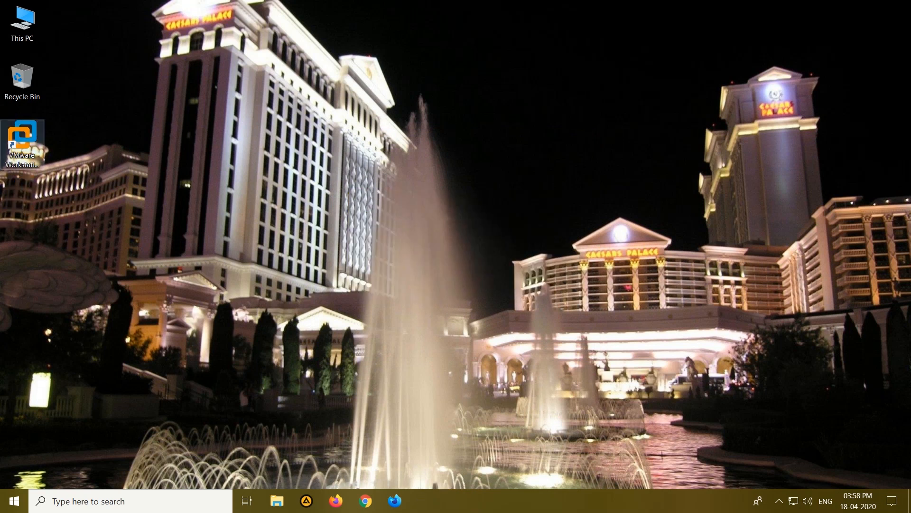
Step: Launch VMware Workstation from the desktop and start its 30-day trial
double_click(22, 137)
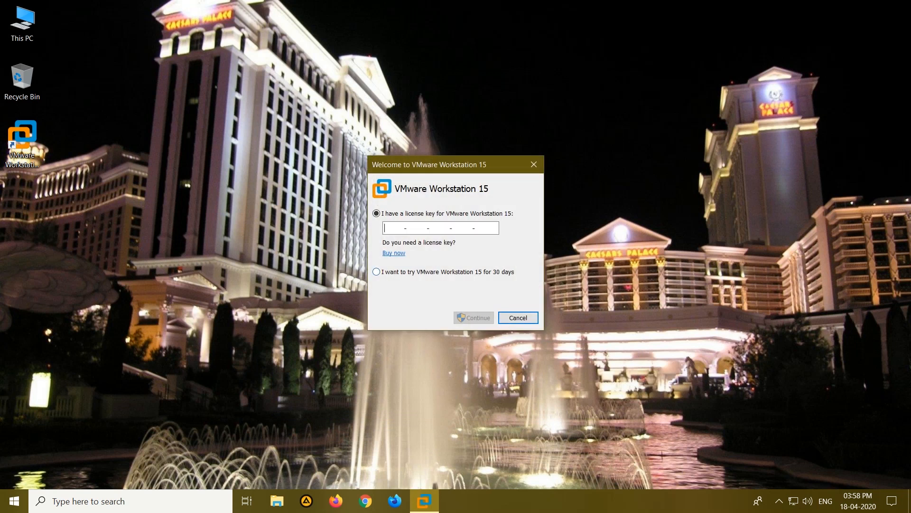
left_click(377, 271)
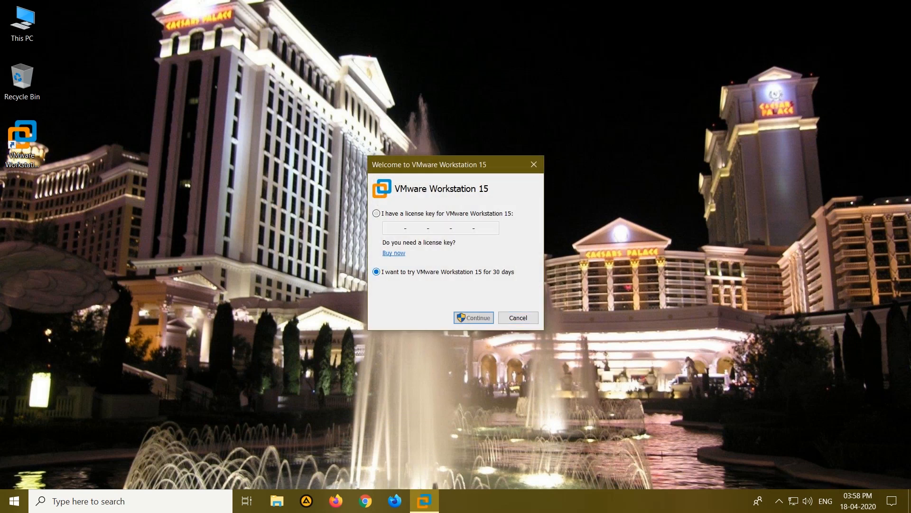
key("Return")
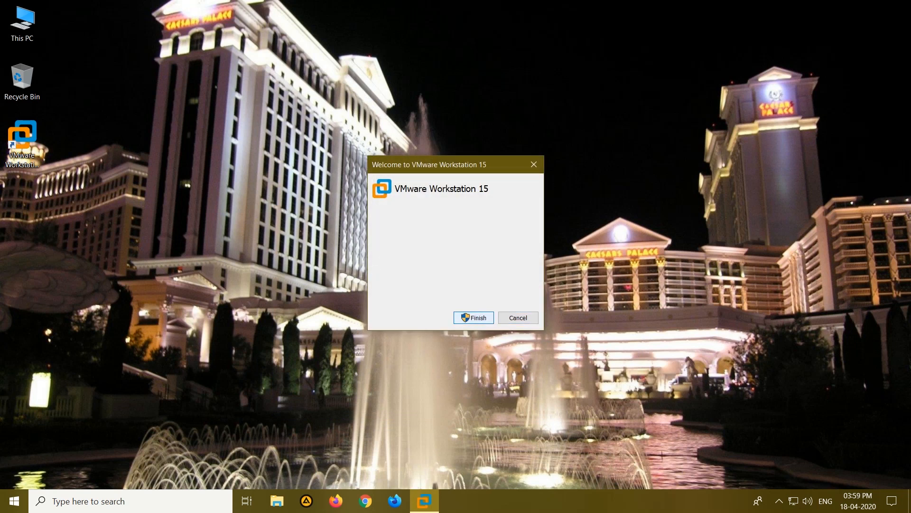
key("Return")
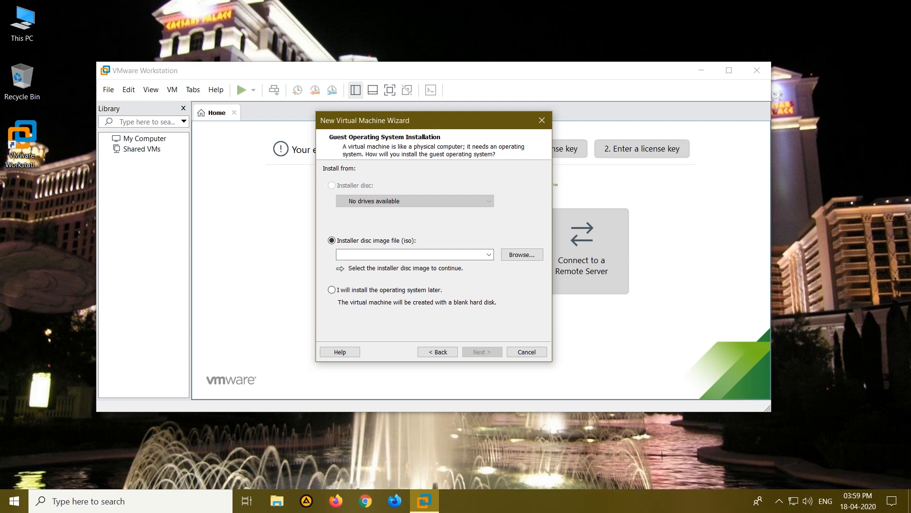
Step: Set the new virtual machine to have its operating system installed later, with Microsoft Windows, version Windows 10 x64, as guest
left_click(332, 289)
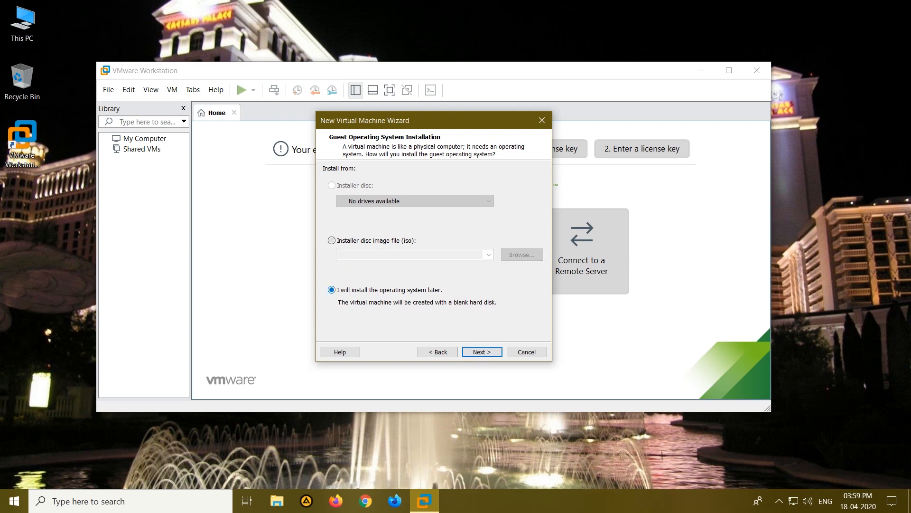
left_click(482, 352)
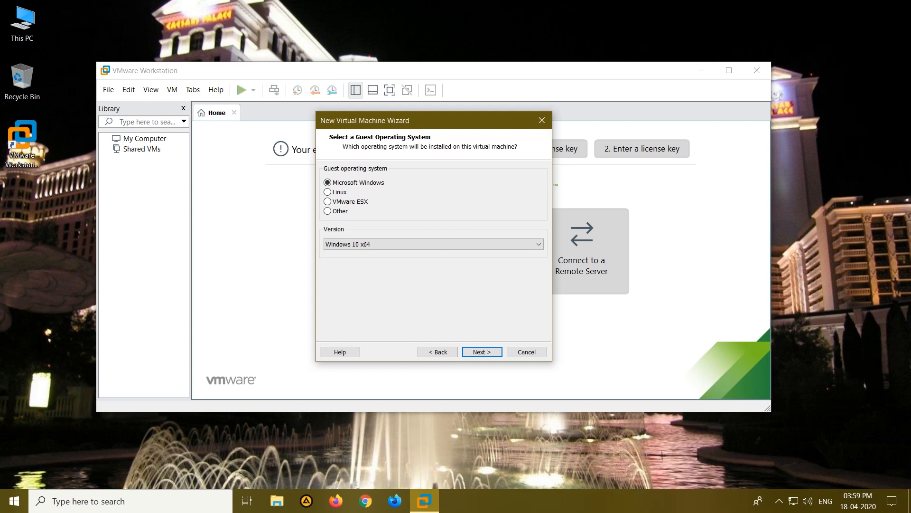
left_click(433, 244)
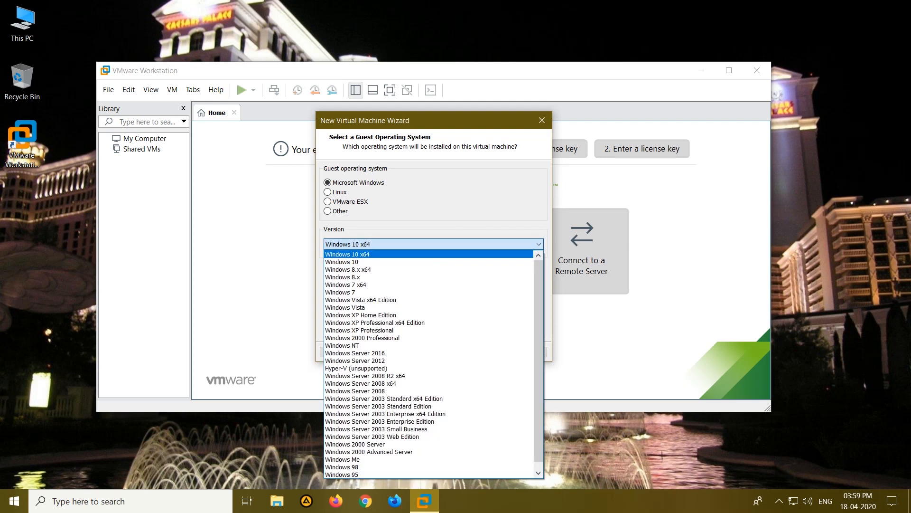
left_click(427, 254)
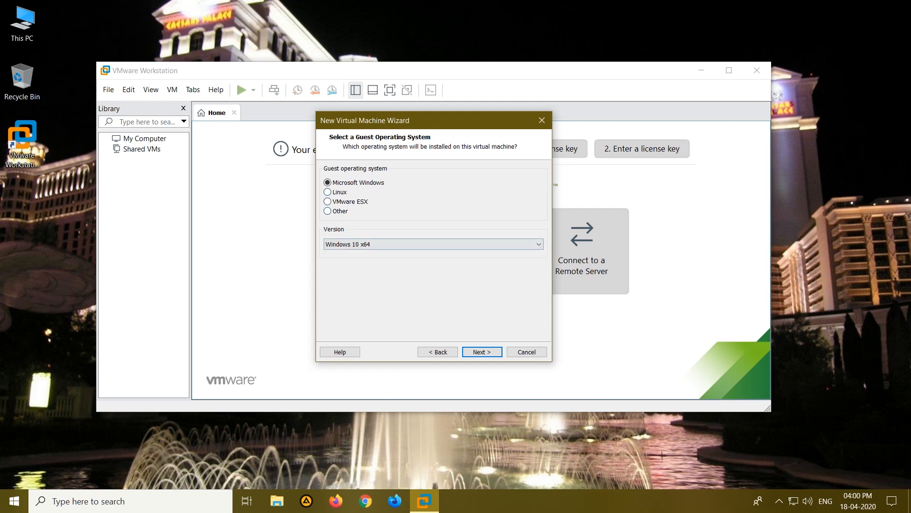
left_click(328, 211)
left_click(434, 244)
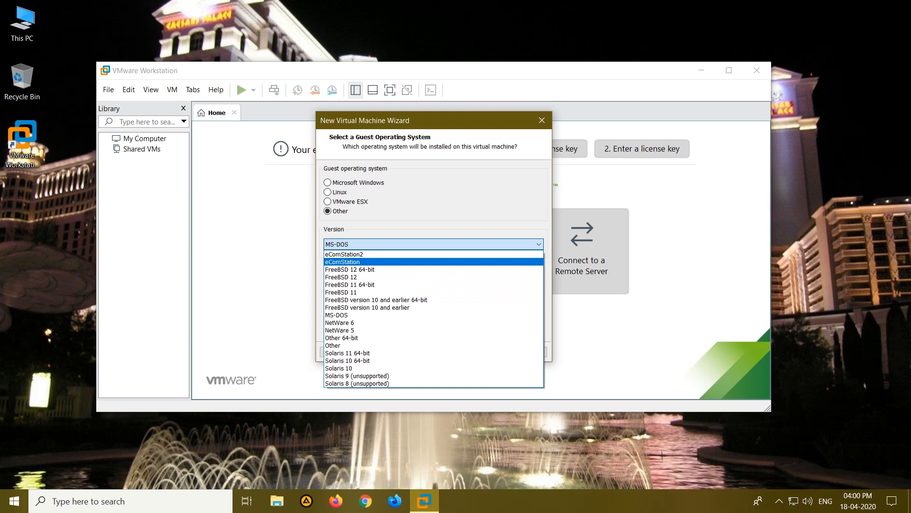
left_click(350, 182)
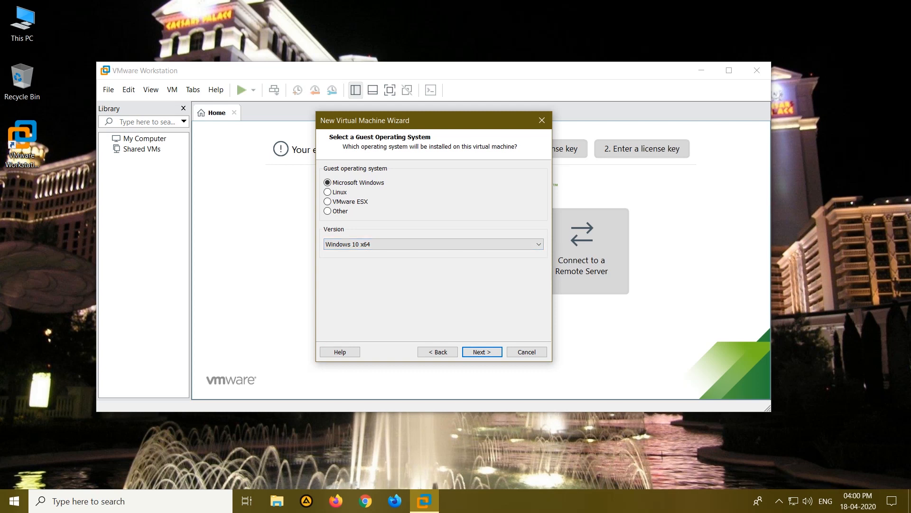
Step: Create a folder named windows on the support (D:) drive and use it as the virtual machine's location
key("Return")
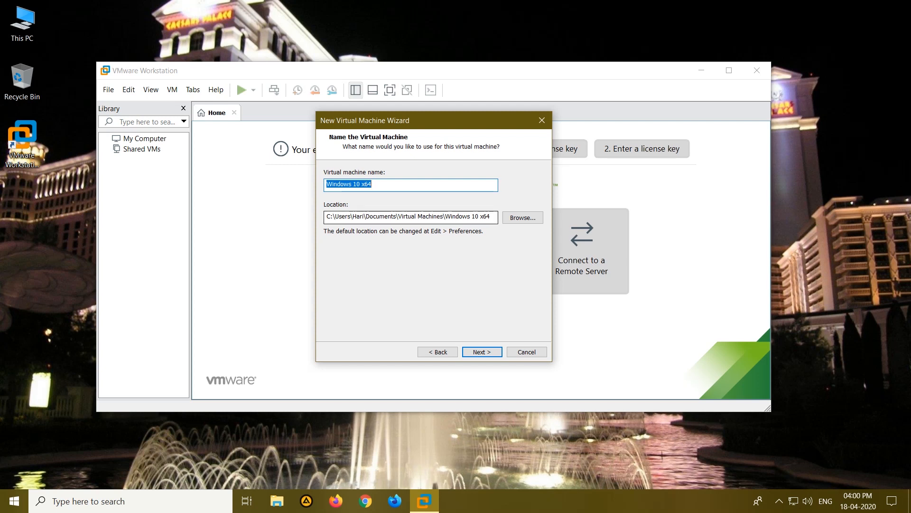
left_click(522, 218)
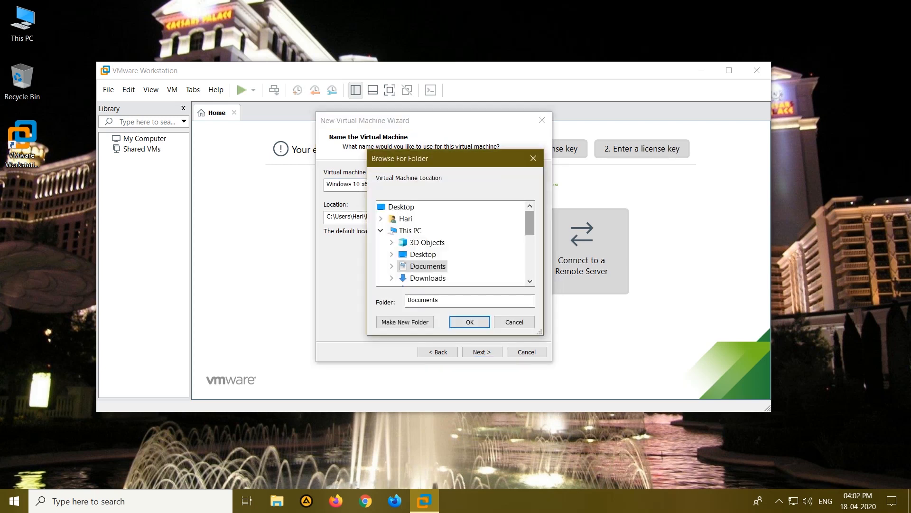
scroll(451, 242, "down", 2)
left_click(423, 264)
scroll(451, 242, "down", 3)
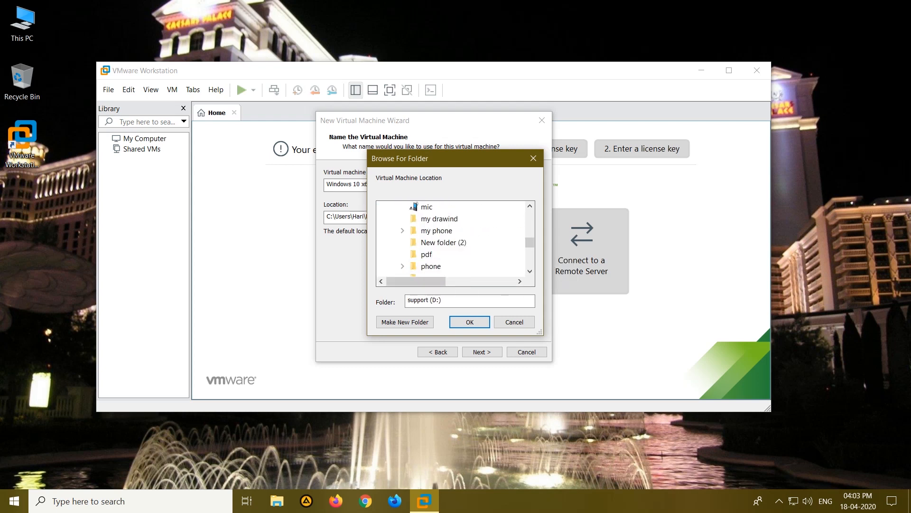
left_click(405, 321)
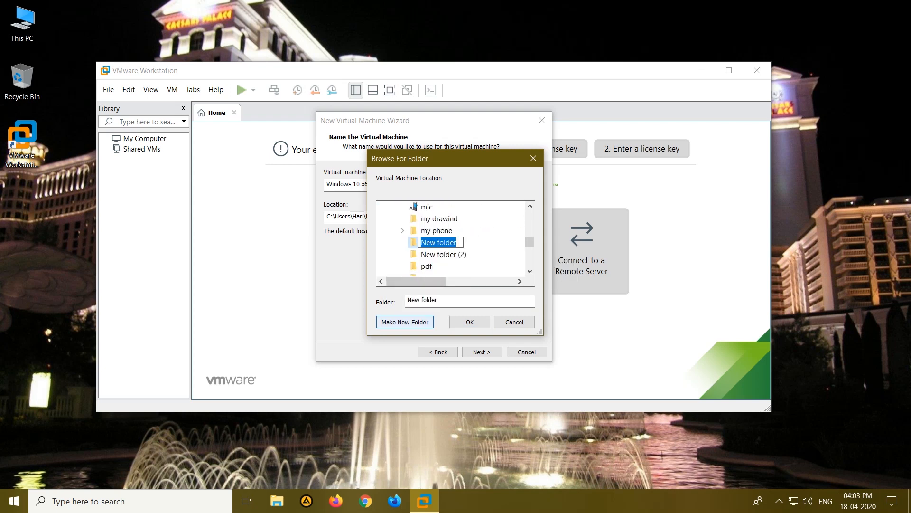
type("windows")
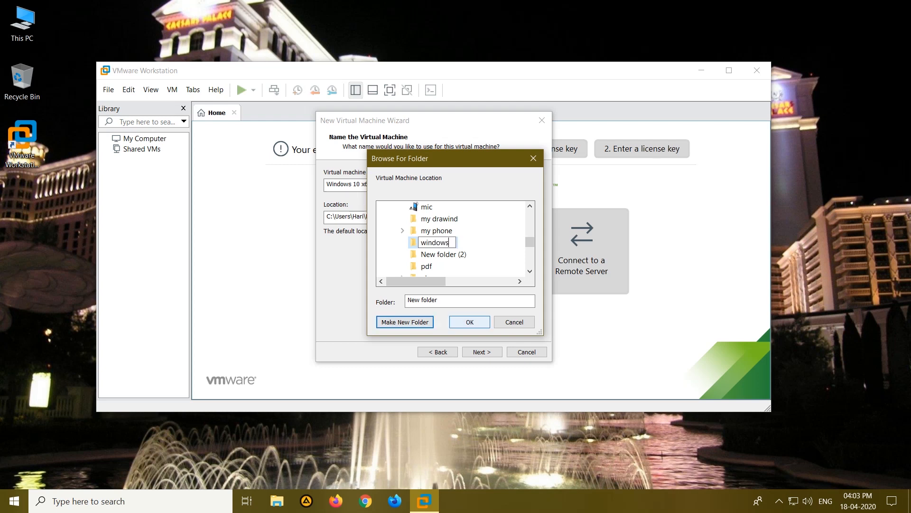
key("Return")
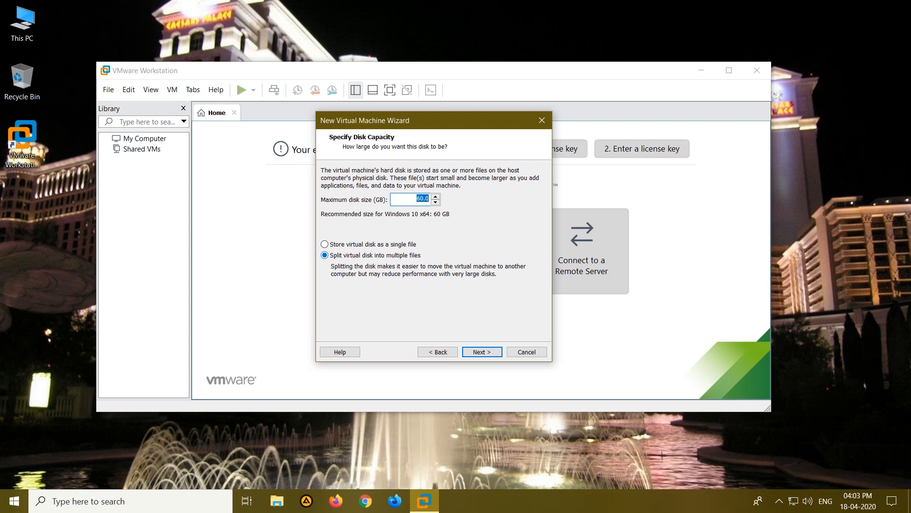
Step: Keep the 60 GB maximum disk size split into multiple files and create the Windows 10 x64 virtual machine
left_click(482, 352)
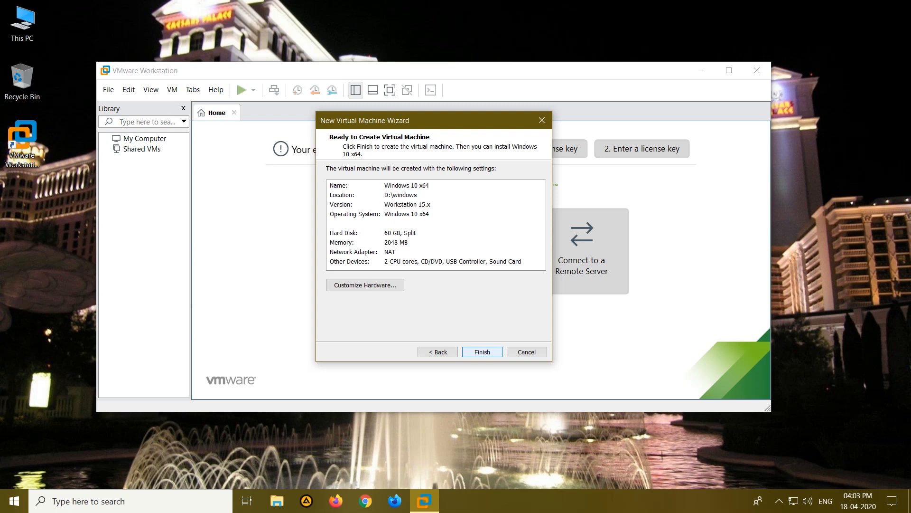
key("Return")
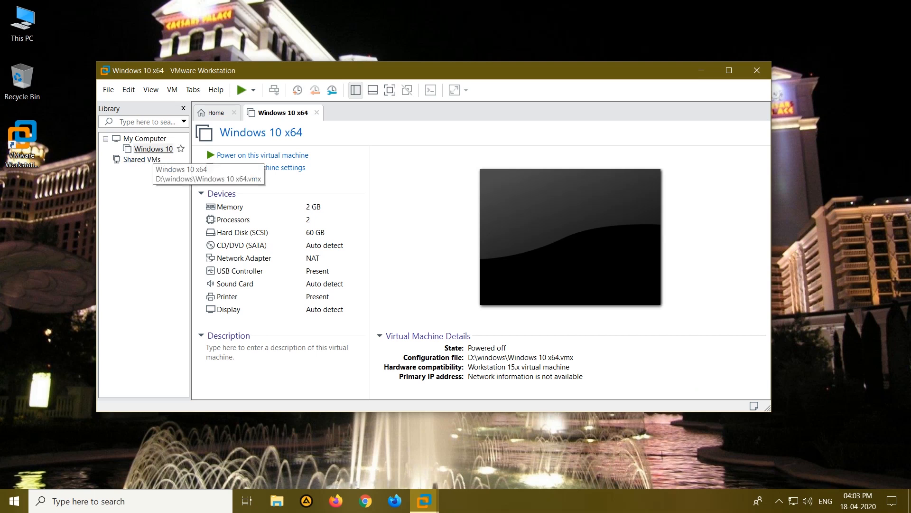
Step: Set the Windows 10 x64 virtual machine's CD/DVD drive to use the Windows 10 Enterprise LTSC 2019 ISO image from the desktop
left_click(153, 149)
right_click(157, 149)
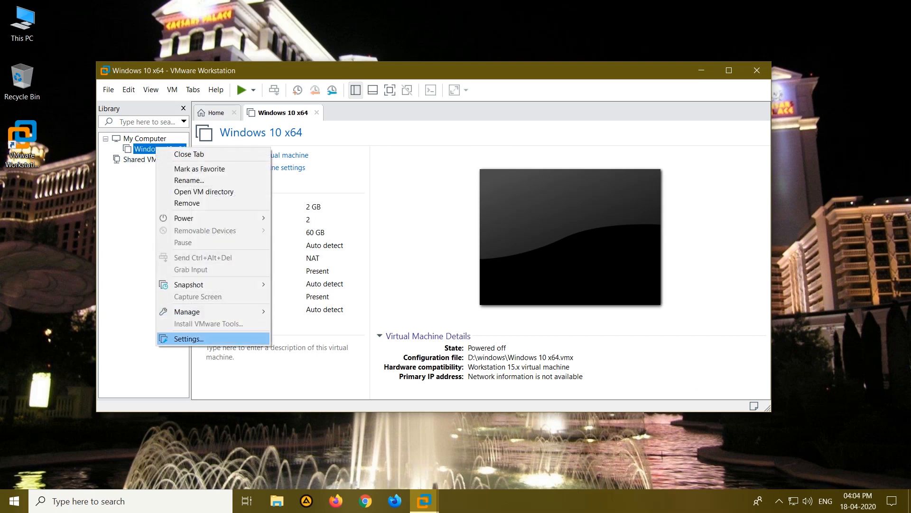
left_click(189, 339)
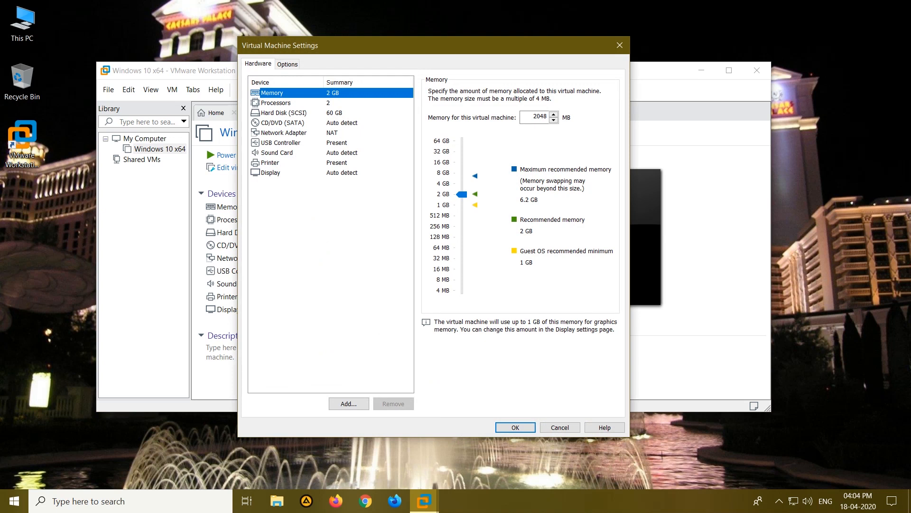
left_click(283, 123)
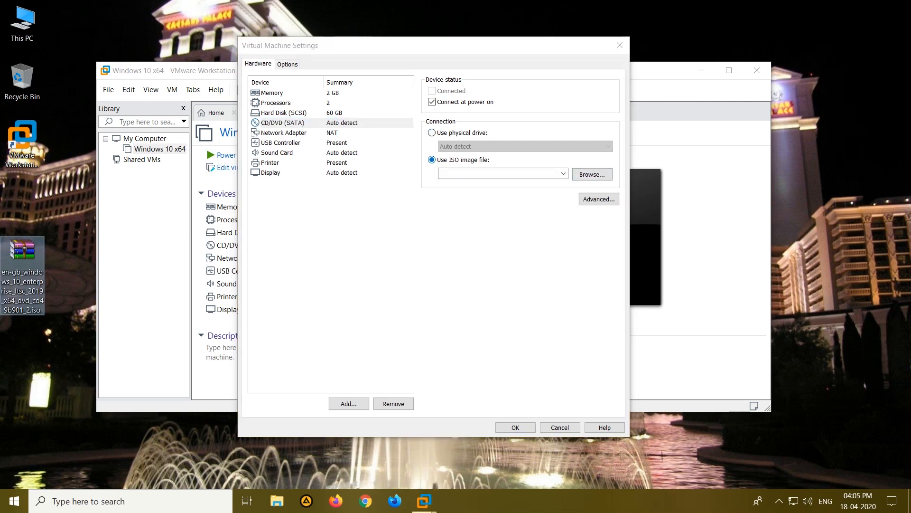
left_click(592, 174)
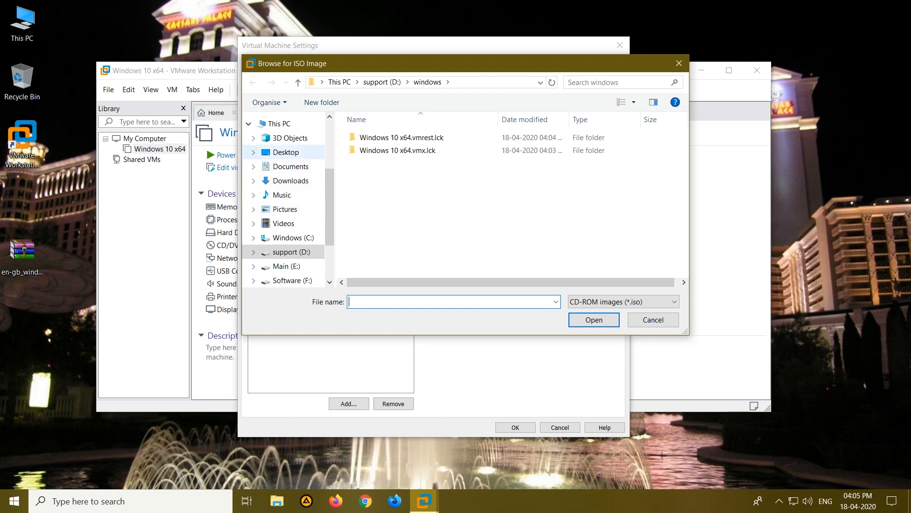
left_click(285, 152)
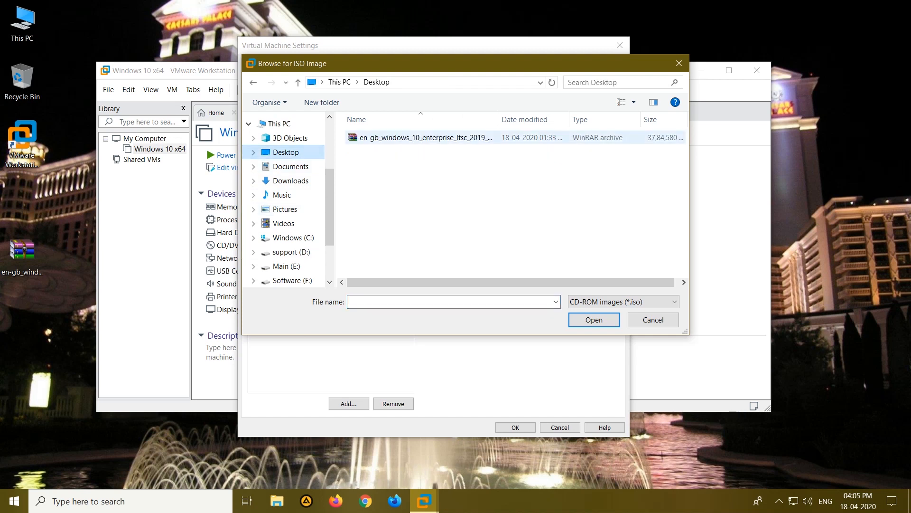
left_click(385, 138)
left_click(594, 320)
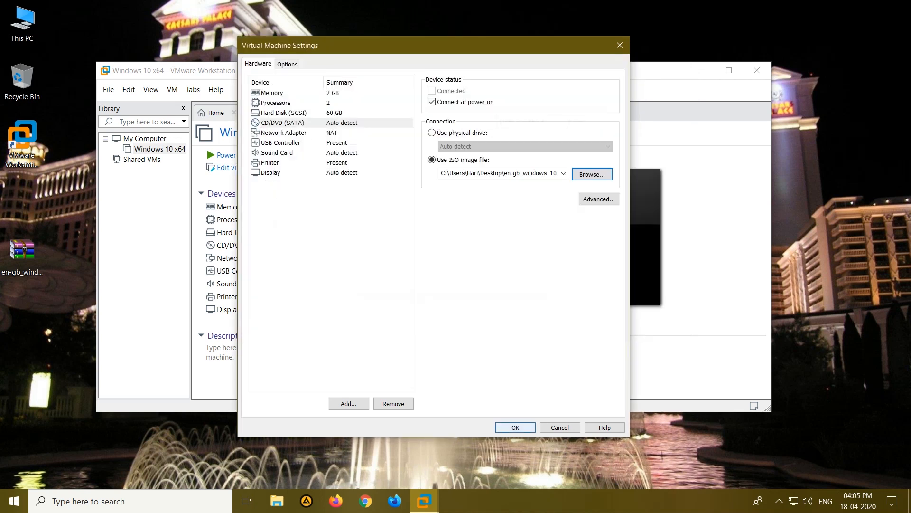
left_click(516, 427)
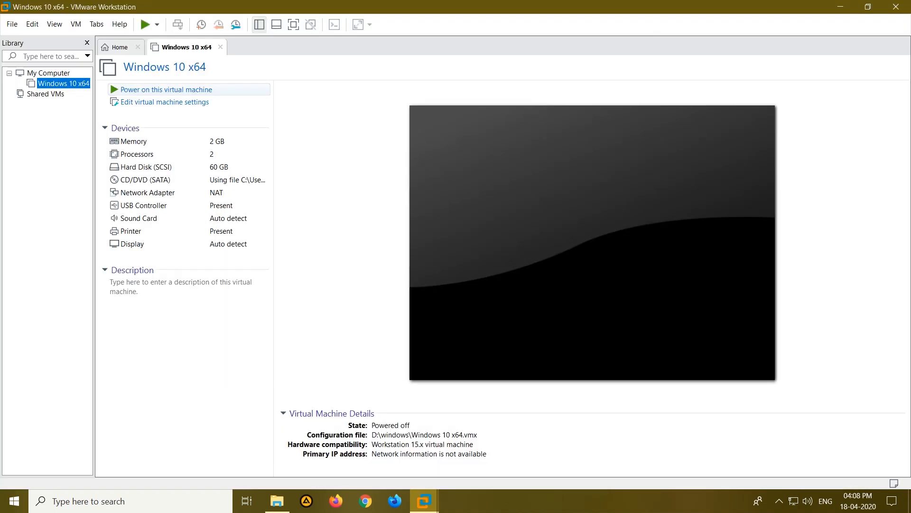
Step: Power on the Windows 10 x64 virtual machine and boot it through to the Windows region setup
left_click(166, 89)
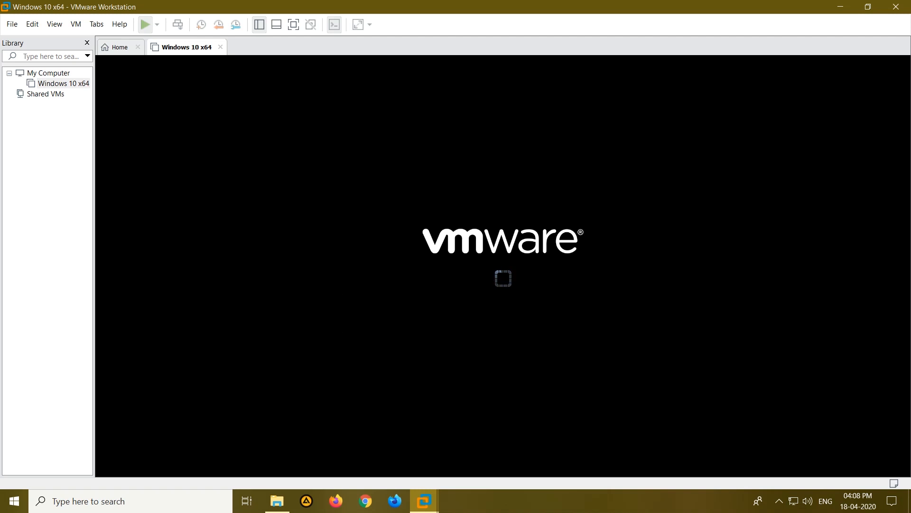
left_click(167, 89)
key("Return")
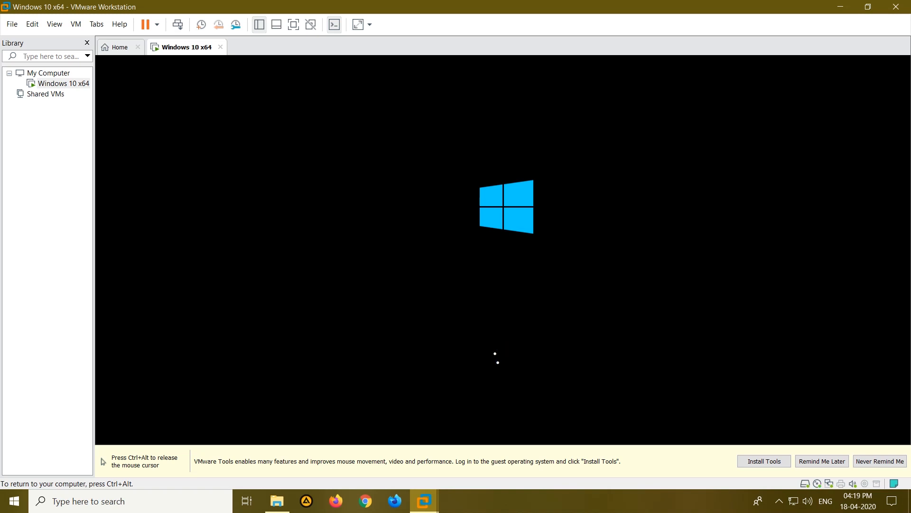
key("ctrl+alt")
left_click(829, 484)
key("Escape")
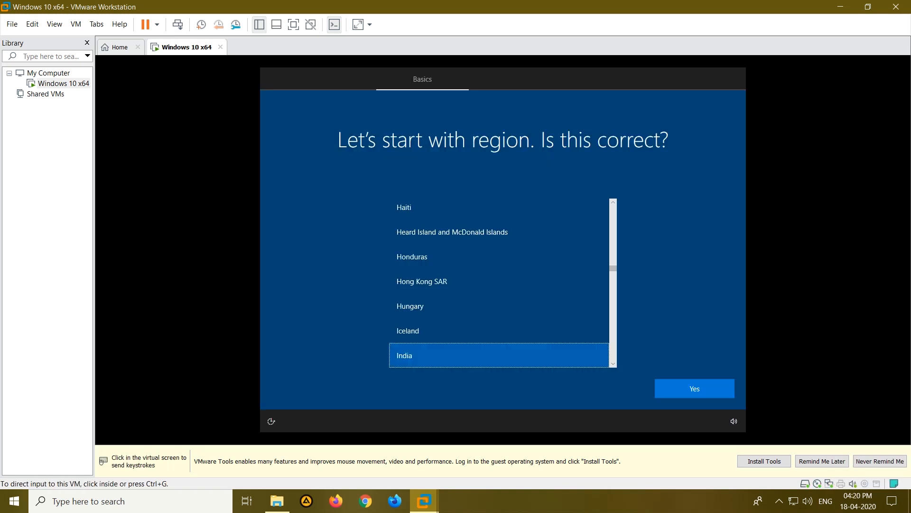
Step: Confirm India as the region and complete the remaining Windows first-run setup, entering pc
left_click(695, 388)
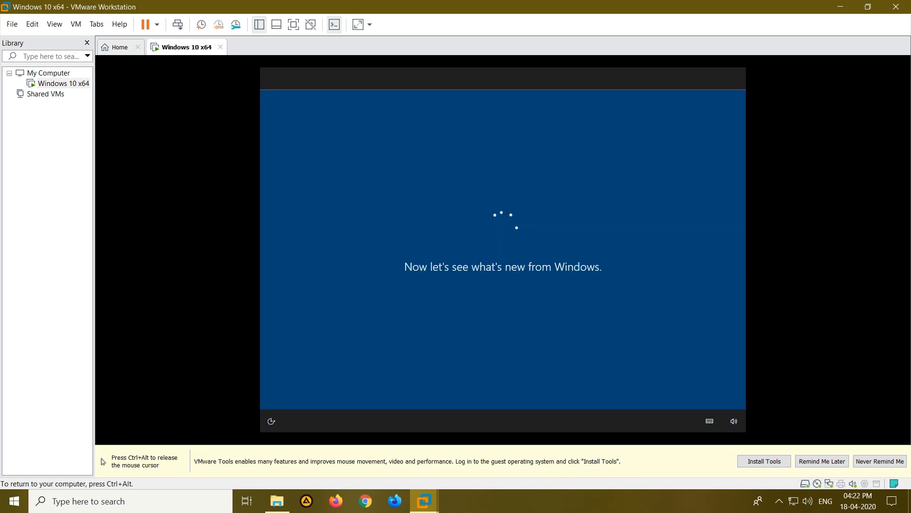
left_click(301, 388)
type("pc")
left_click(695, 388)
left_click(627, 395)
left_click(695, 388)
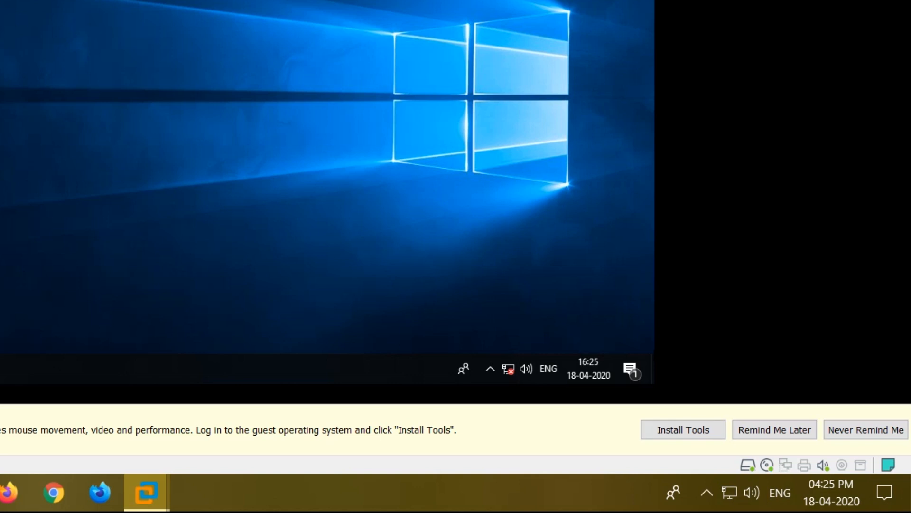
Step: Start the VMware Tools installation for the guest and connect the virtual machine's NAT network adapter
left_click(684, 429)
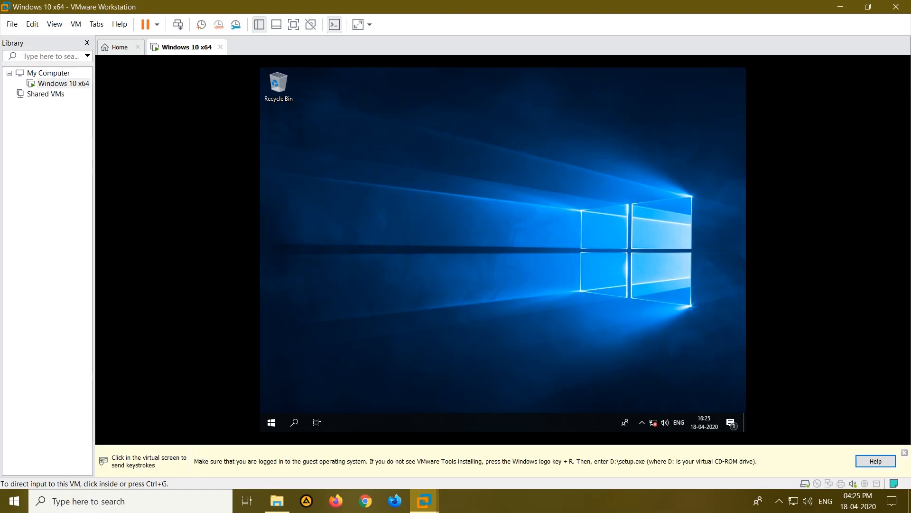
left_click(659, 329)
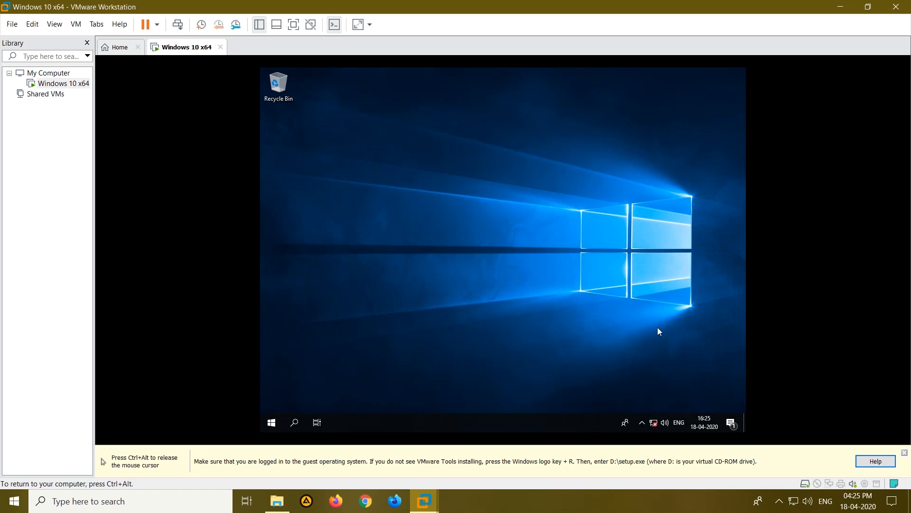
key("ctrl+alt")
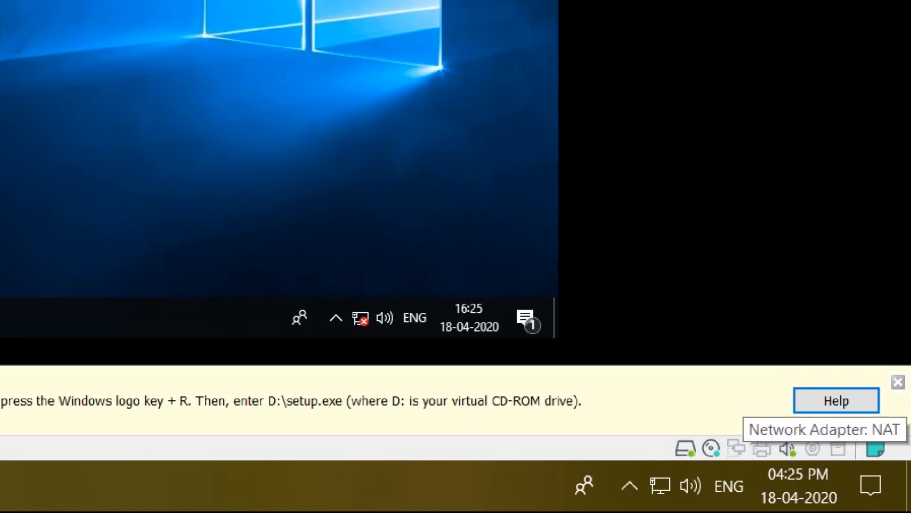
right_click(738, 446)
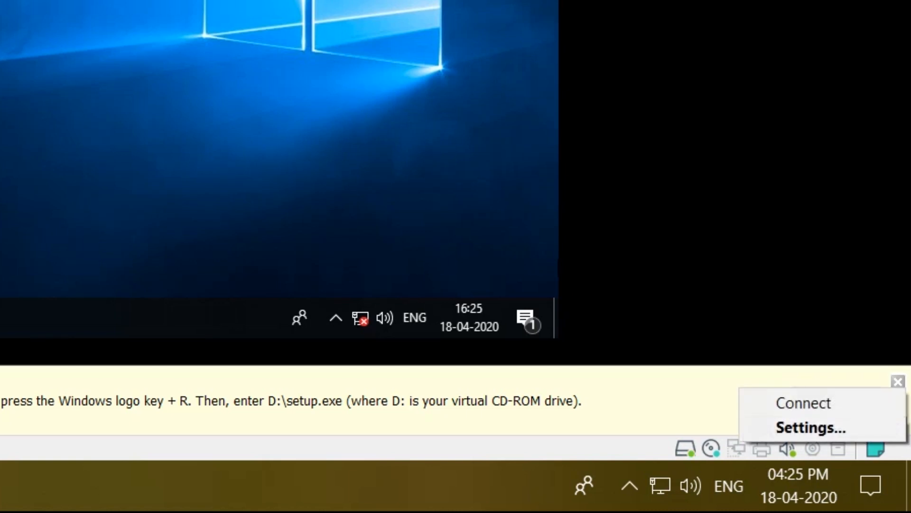
left_click(803, 403)
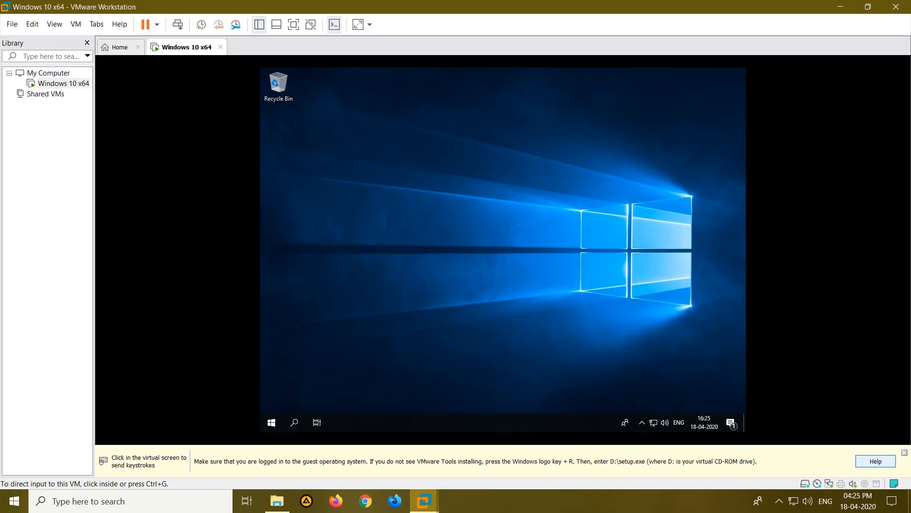
Step: Run setup64.exe from the VMware Tools disc in the guest and allow it to make changes to the device
left_click(713, 244)
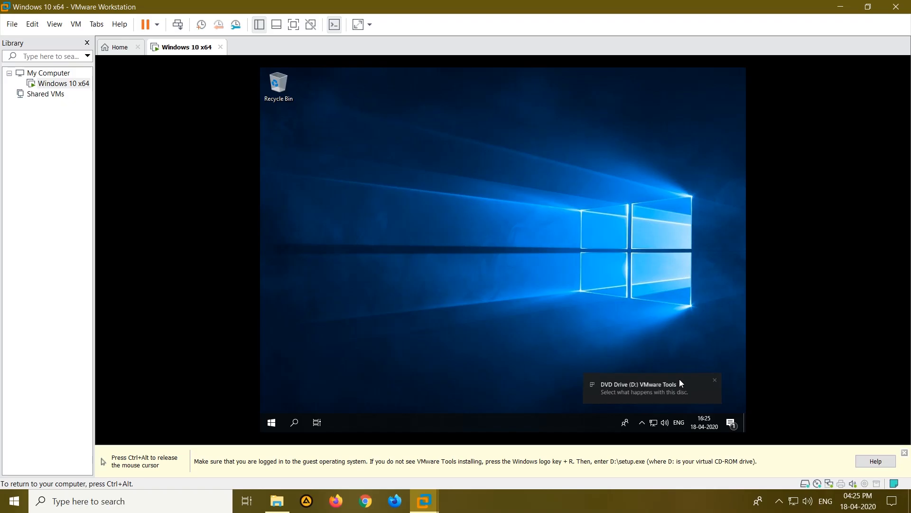
left_click(679, 382)
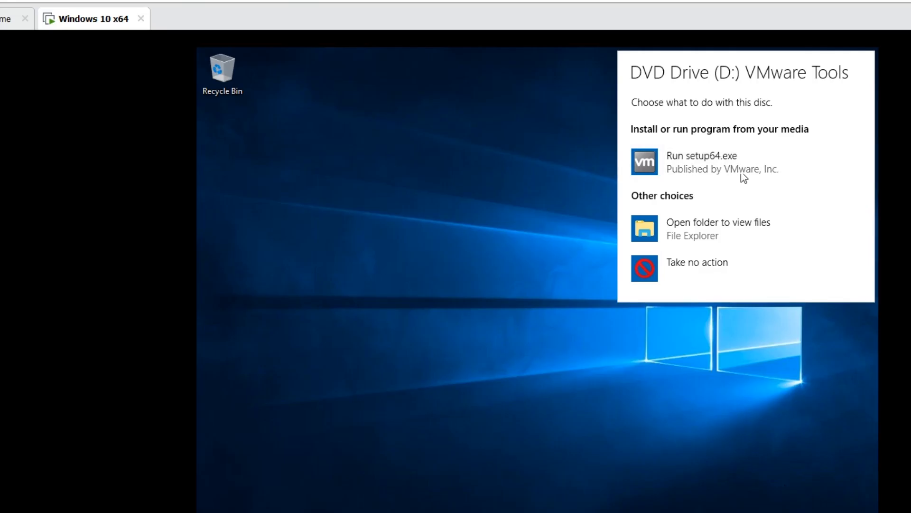
left_click(741, 159)
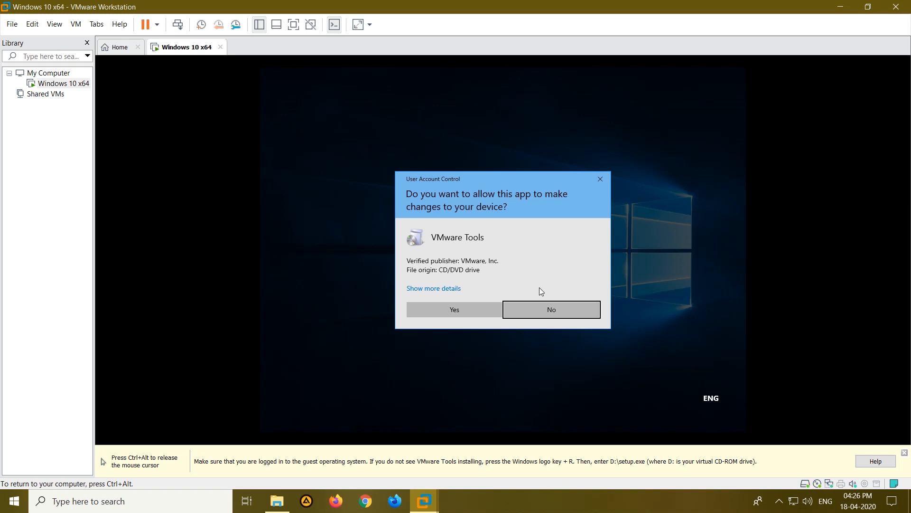
left_click(462, 308)
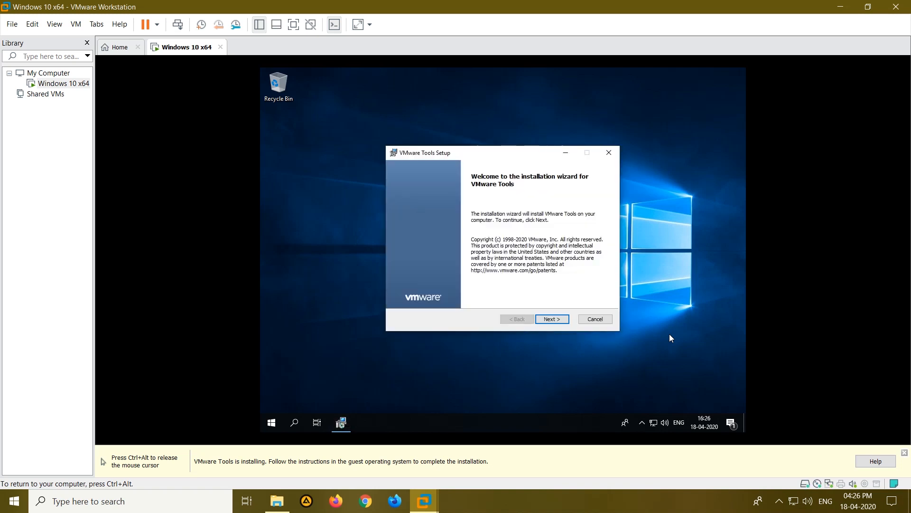
Step: Install VMware Tools with the Typical setup type and restart the guest system
left_click(550, 319)
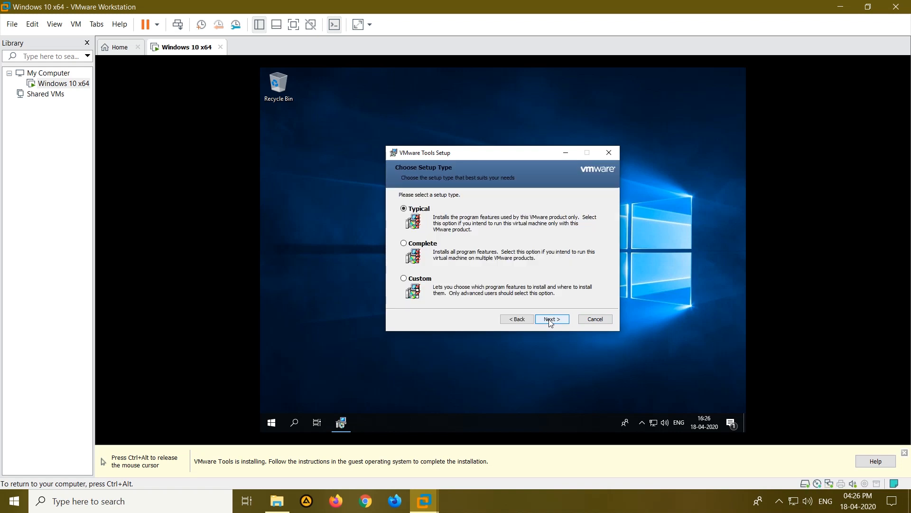
left_click(550, 320)
left_click(548, 319)
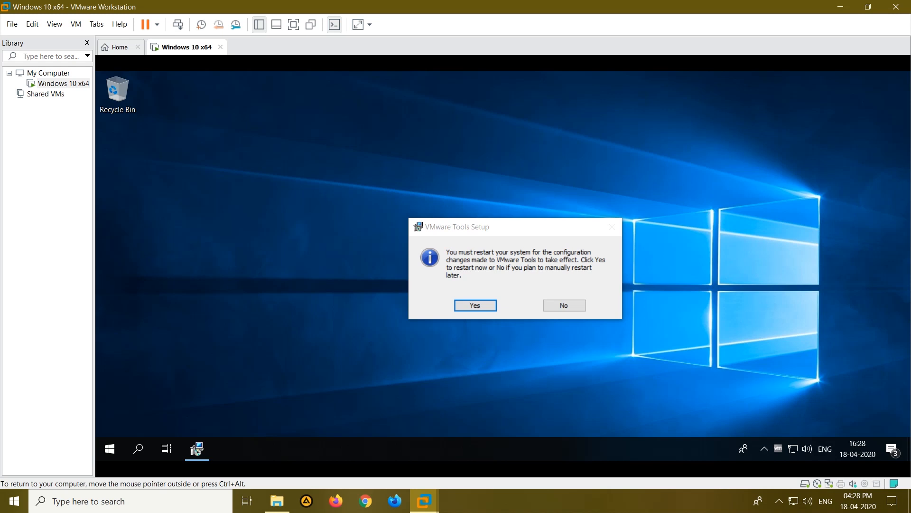
left_click(476, 305)
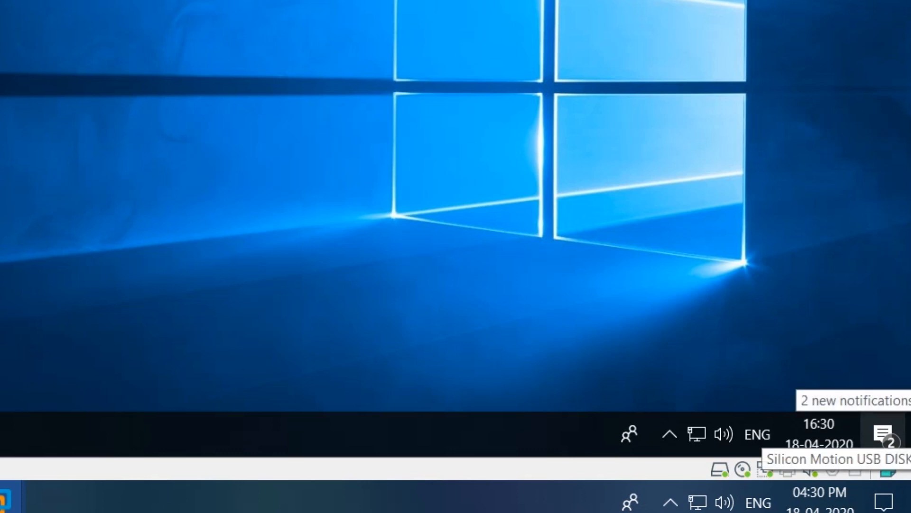
Step: Connect the Silicon Motion USB disk from the host to the virtual machine and open This PC in the guest's File Explorer
right_click(855, 470)
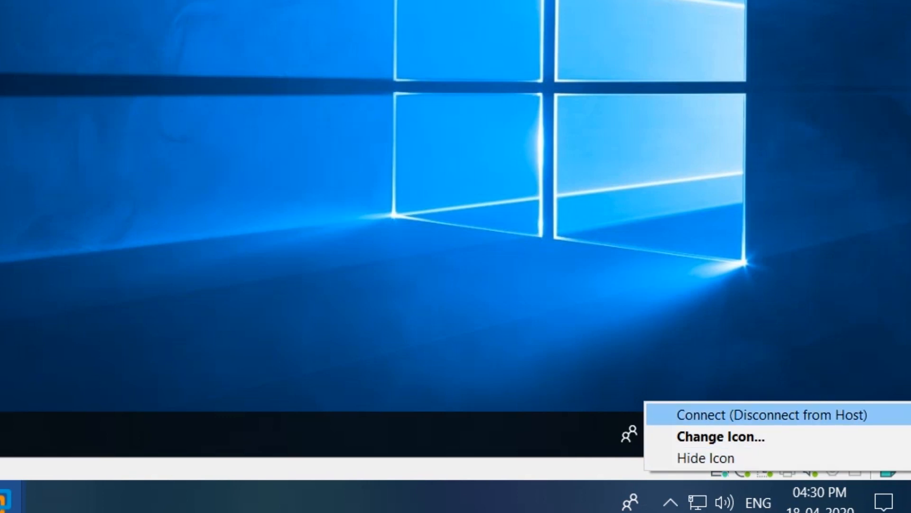
left_click(772, 415)
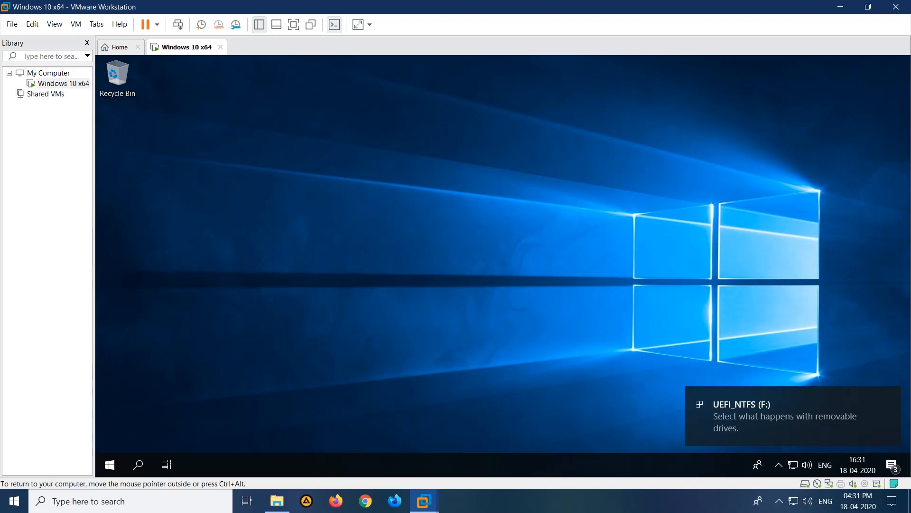
key("super+e")
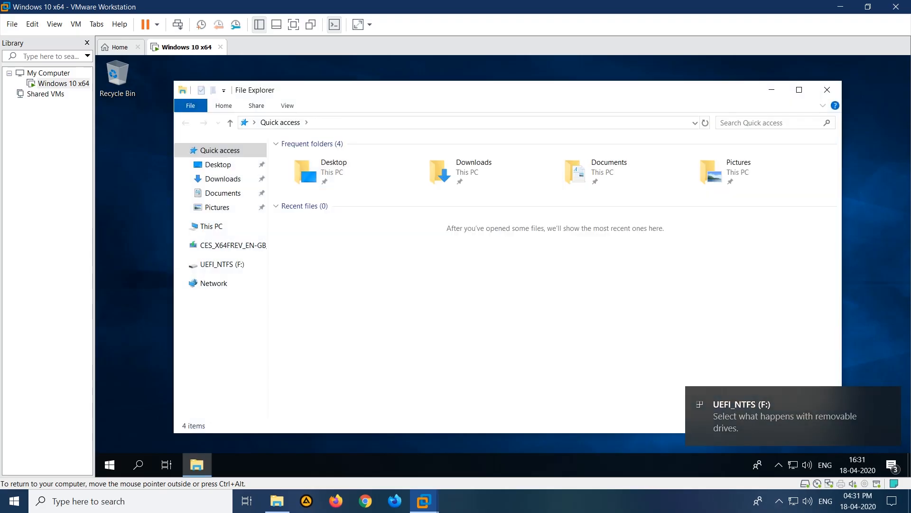
left_click(211, 226)
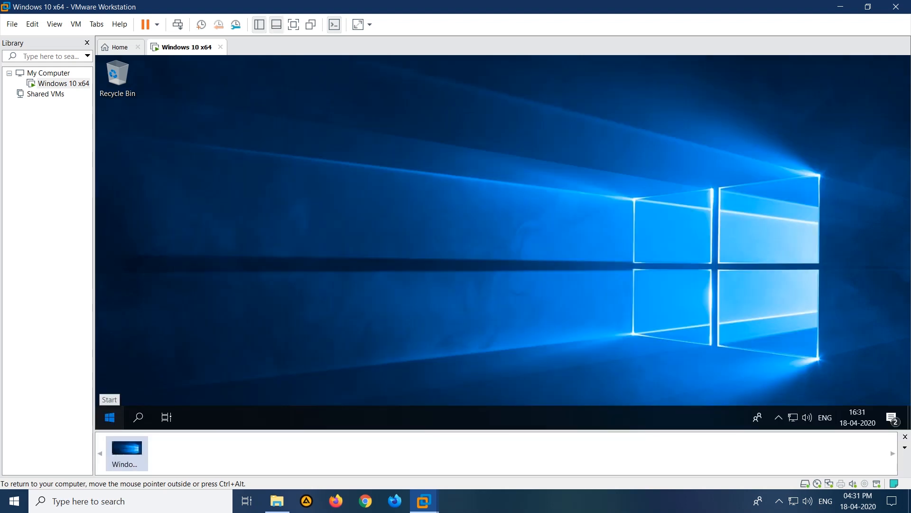
Step: Shut down Windows in the virtual machine and hide the thumbnail bar
left_click(110, 416)
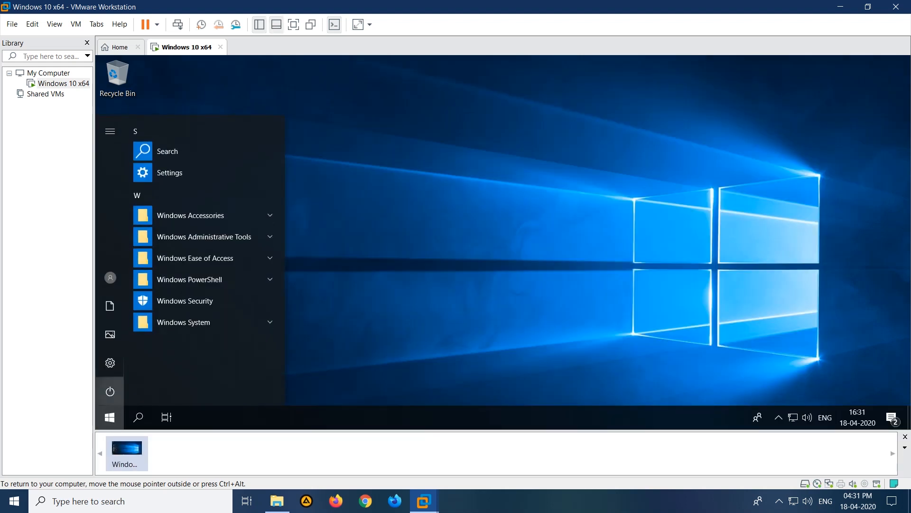
left_click(110, 390)
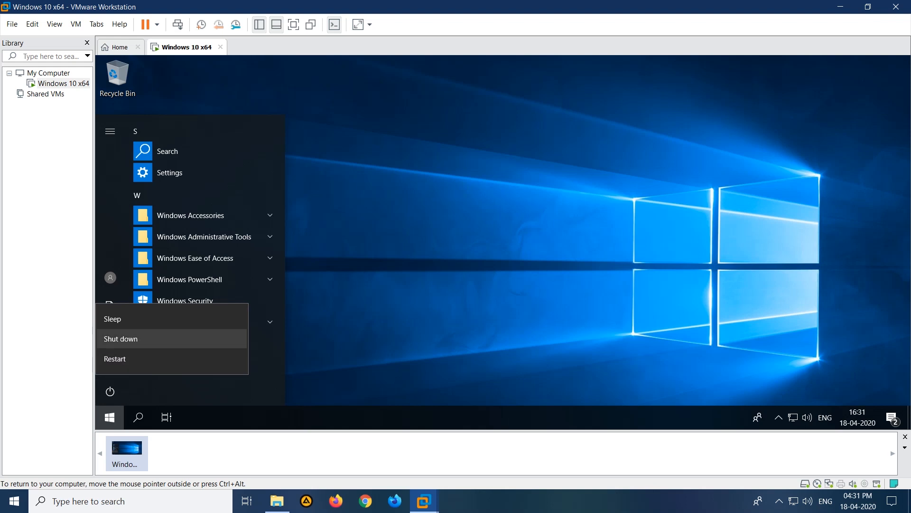
left_click(121, 339)
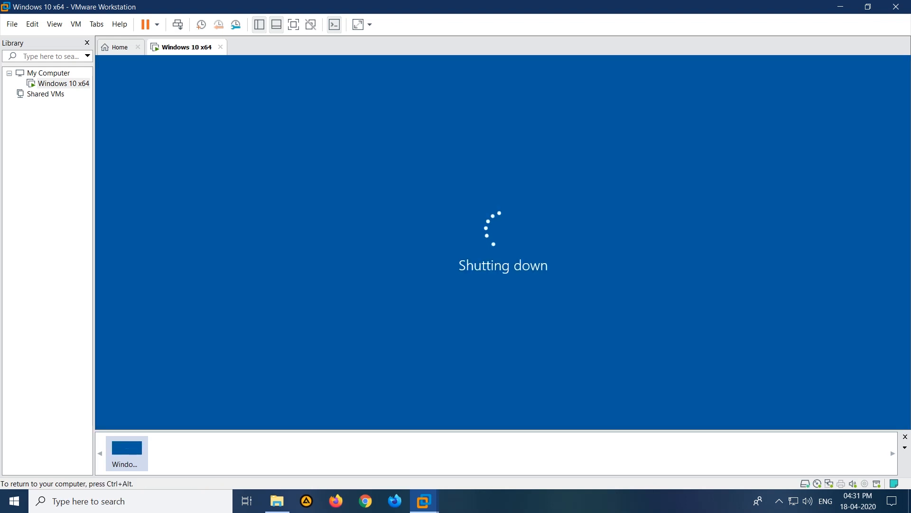
left_click(276, 25)
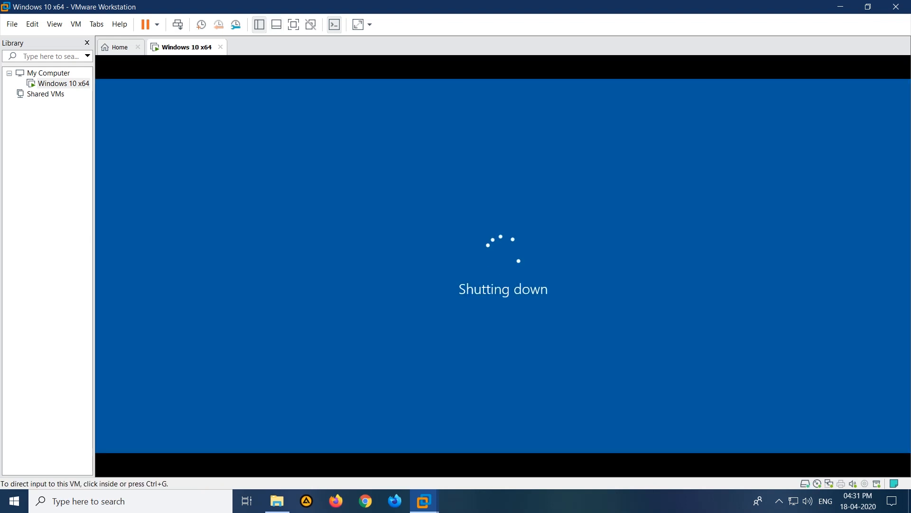